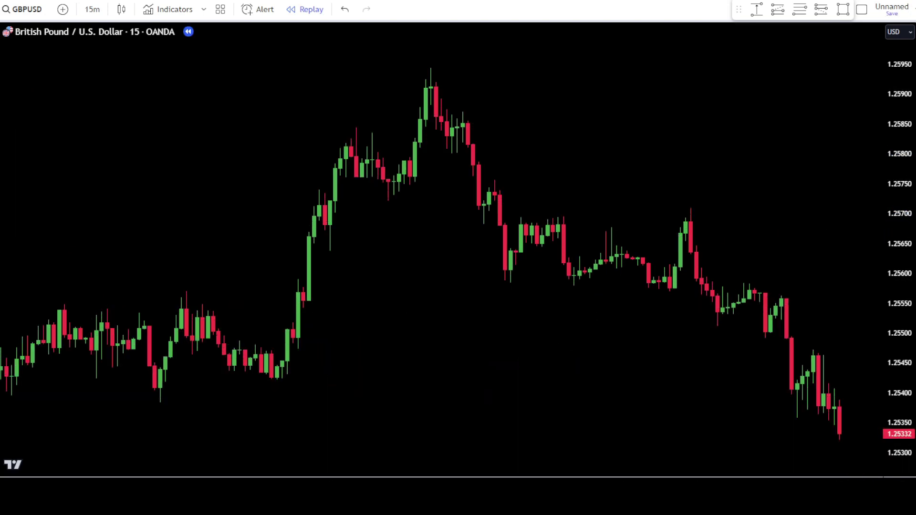
# Add the Machine Learning: Logistic Regression (v.3) indicator to the GBPUSD chart from the indicator search
pyautogui.click(188, 12)
pyautogui.write('machine learning logistic regression')
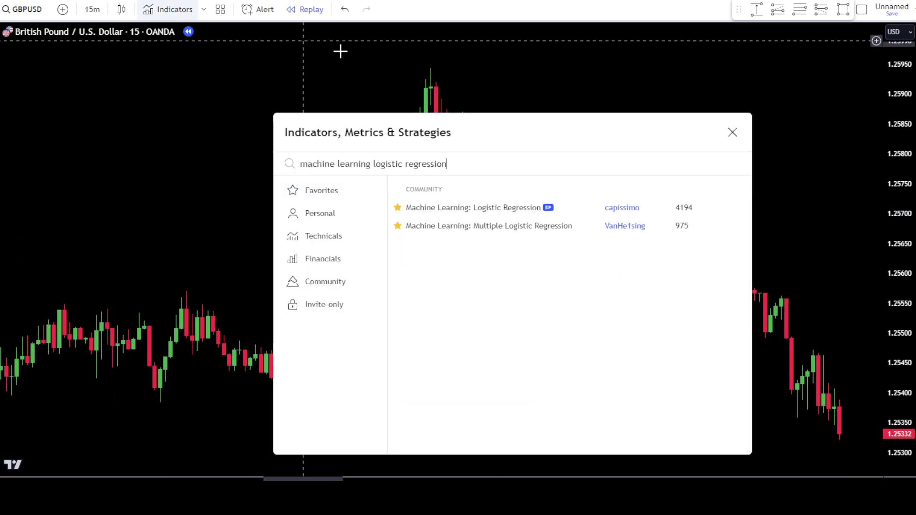
pyautogui.click(564, 213)
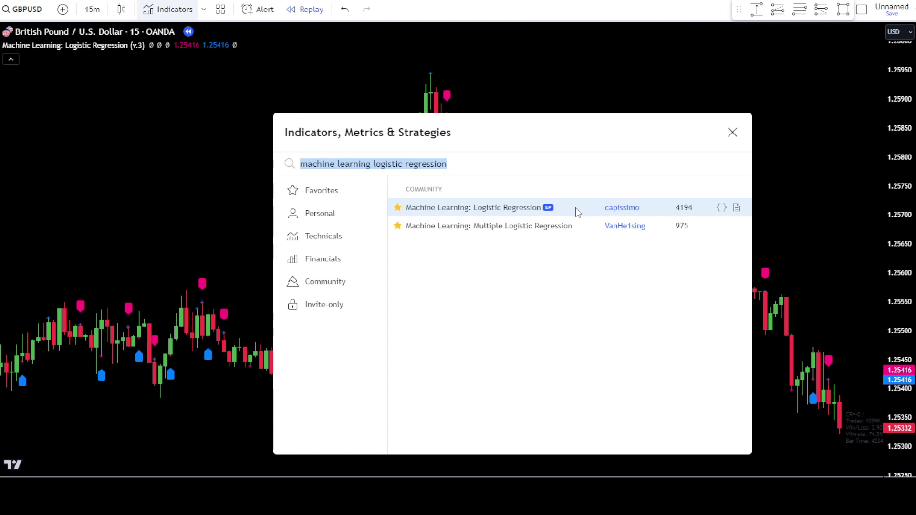
pyautogui.click(732, 132)
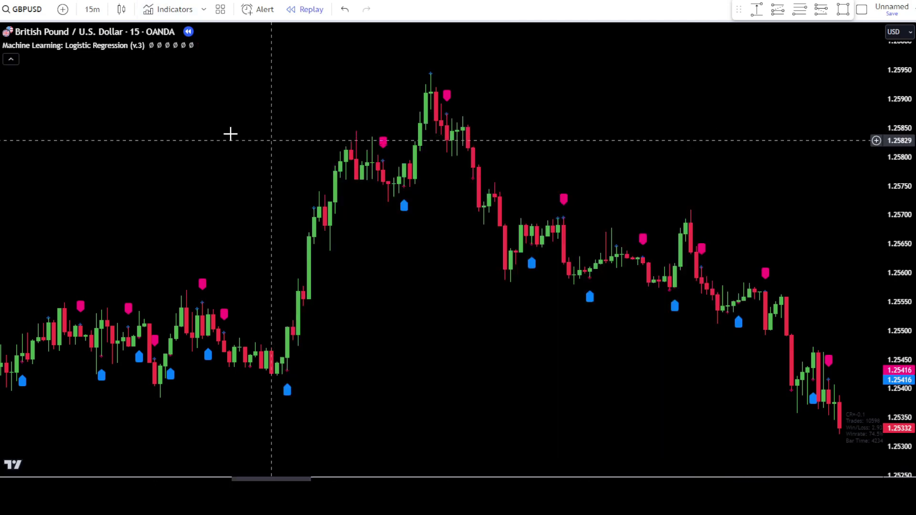
# Move the Logistic Regression settings beside the chart, keeping Lookback Window 3 and Normalization Lookback 2
pyautogui.click(168, 45)
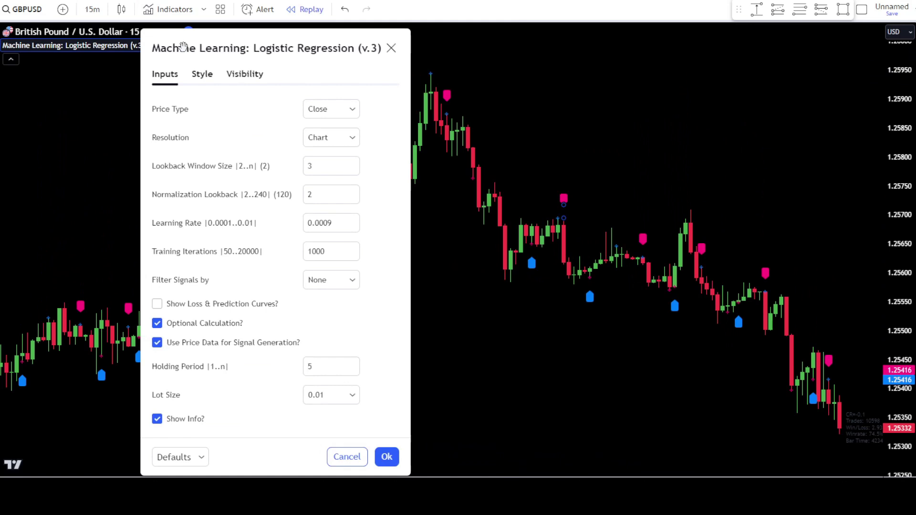
pyautogui.moveTo(183, 46); pyautogui.dragTo(67, 44)
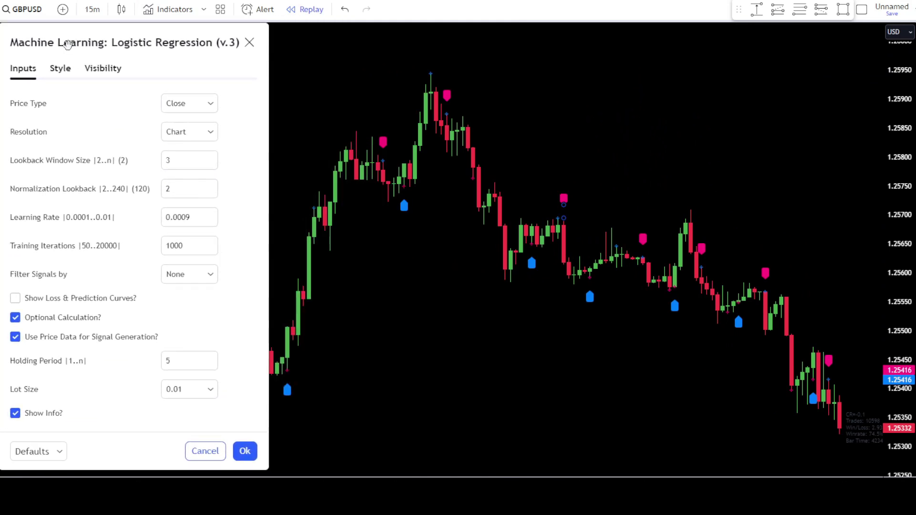
pyautogui.click(210, 158)
pyautogui.click(209, 185)
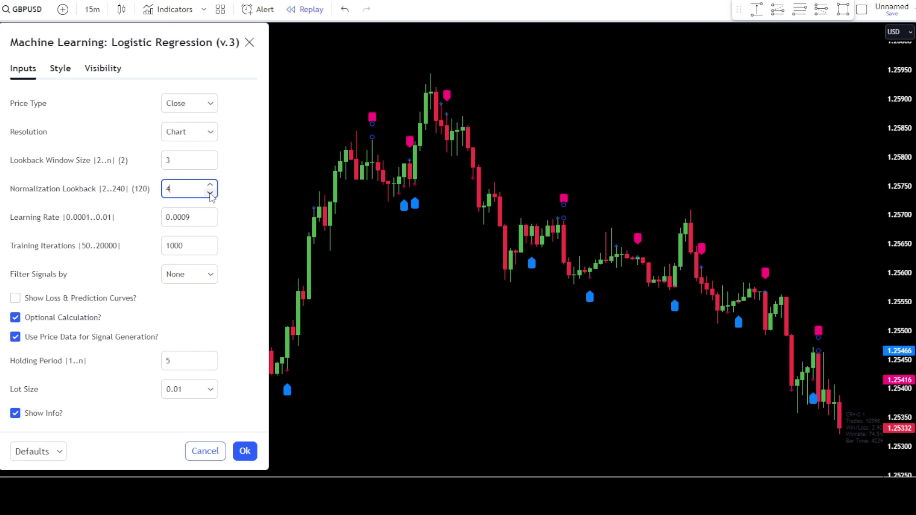
pyautogui.click(210, 193)
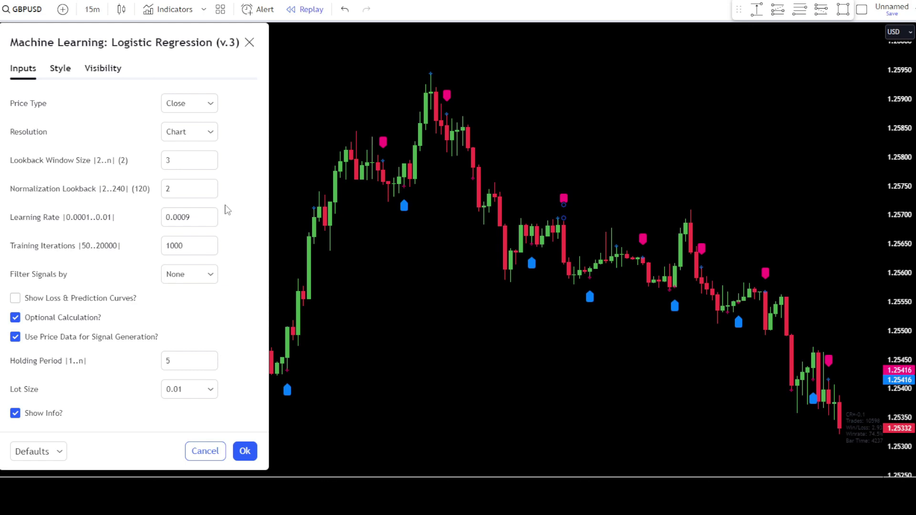
# Set Filter Signals by to Both, after trying Volatility and Volume, and apply with Ok
pyautogui.click(211, 275)
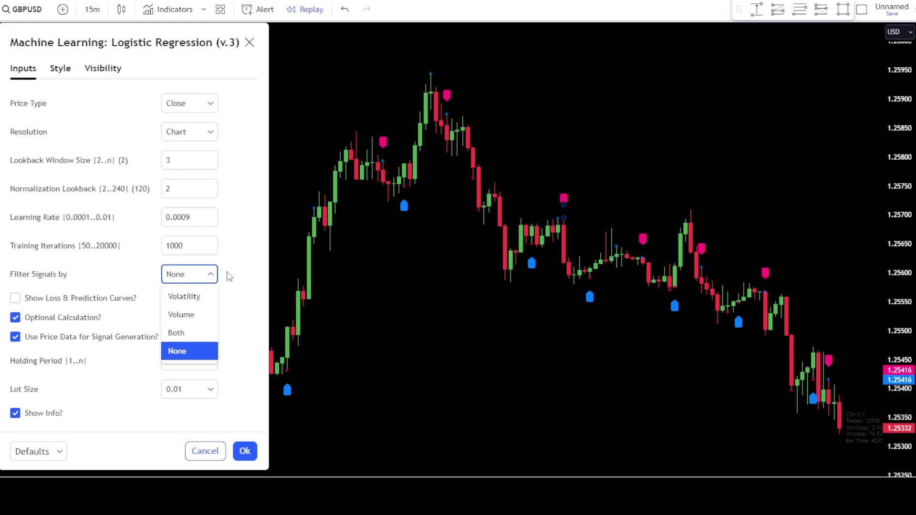
pyautogui.click(212, 302)
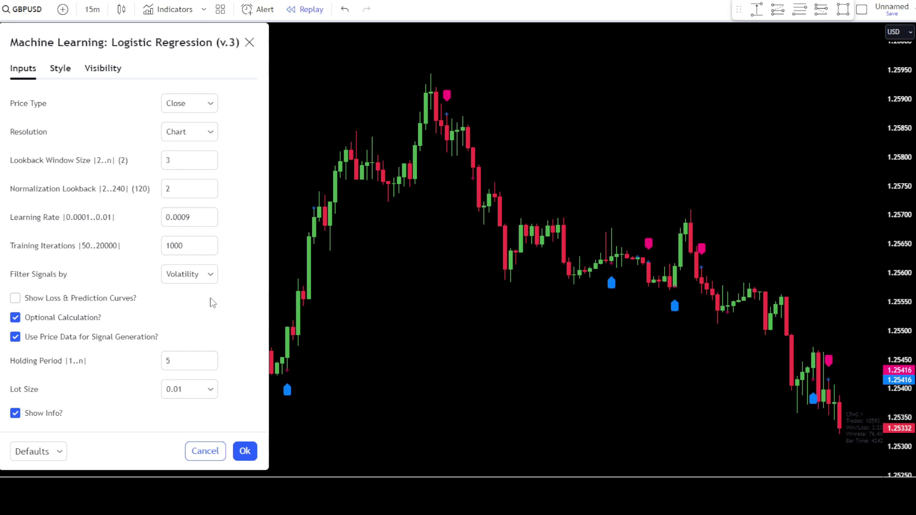
pyautogui.click(211, 275)
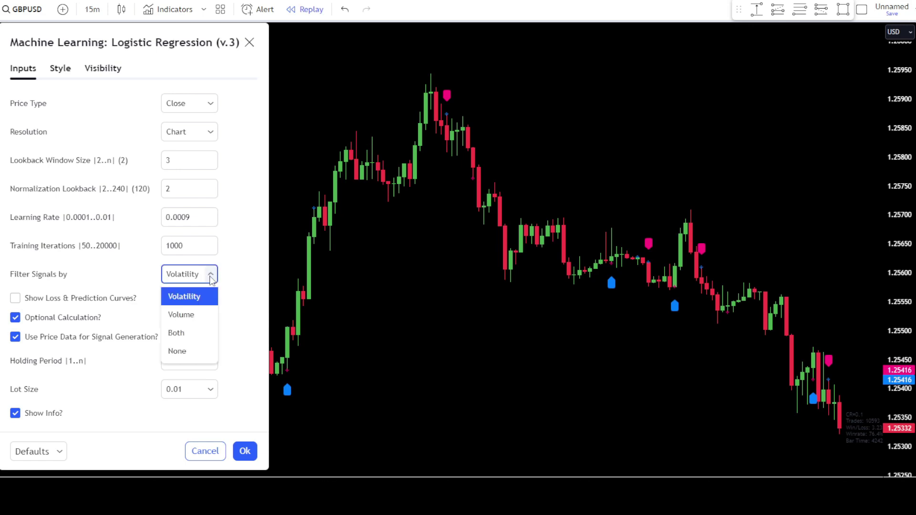
pyautogui.click(202, 316)
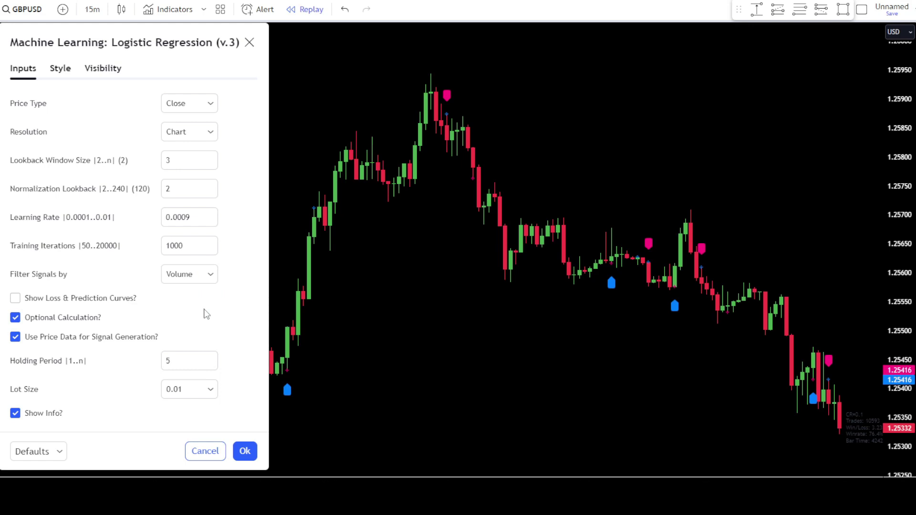
pyautogui.click(204, 278)
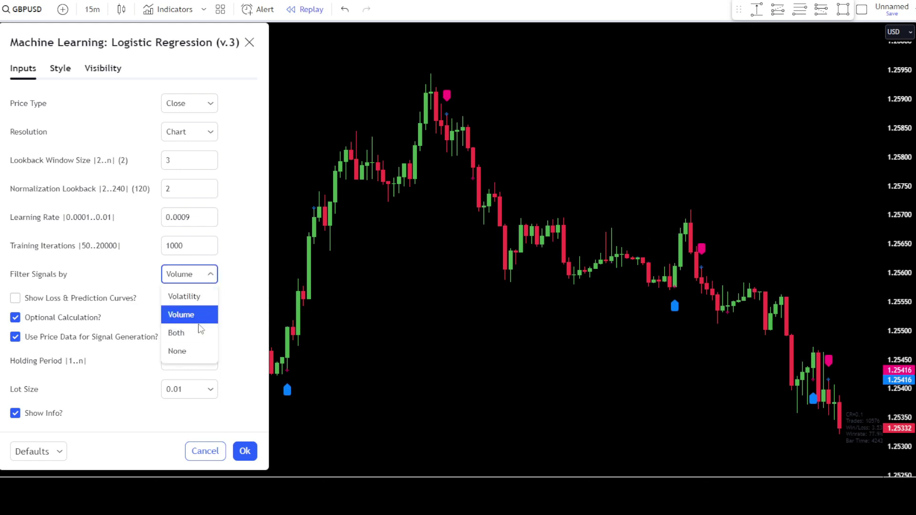
pyautogui.click(189, 336)
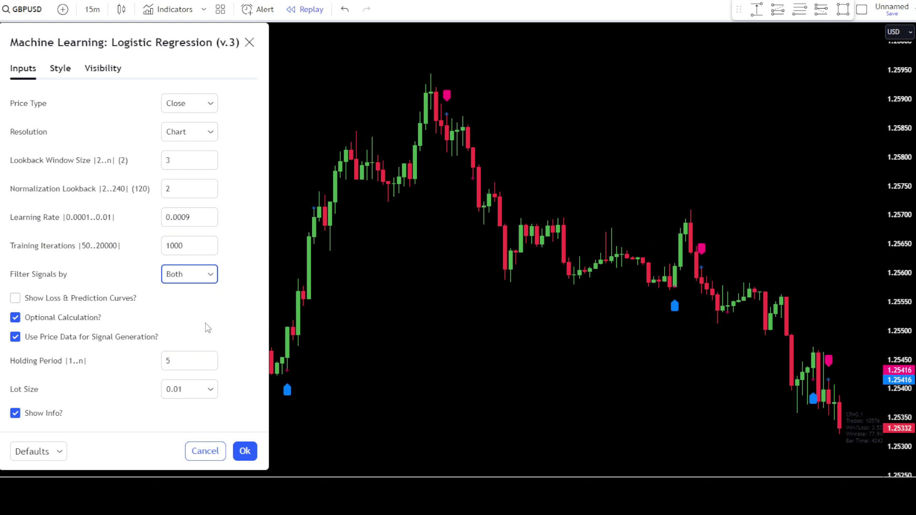
pyautogui.click(207, 327)
pyautogui.click(244, 452)
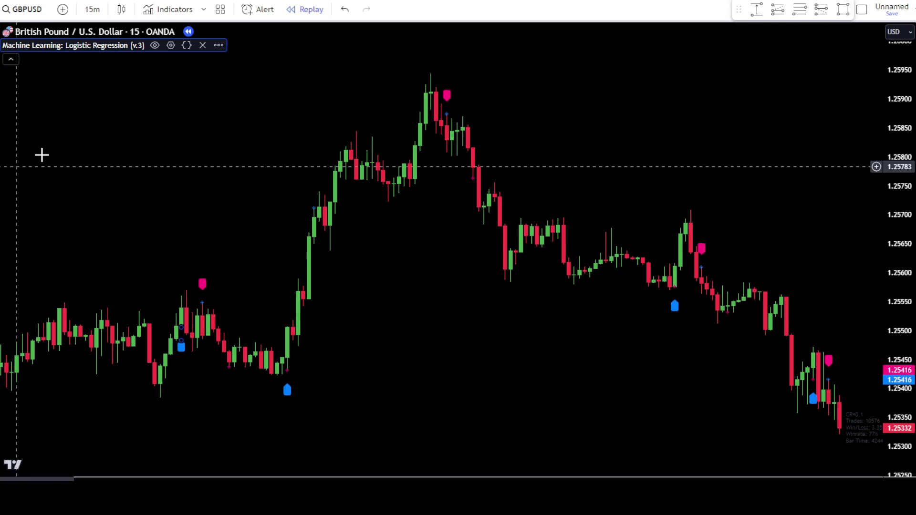
# Add the Xtreme Trend indicator to the chart via the 'xtreme trend' search
pyautogui.click(162, 17)
pyautogui.write('xtreme trend')
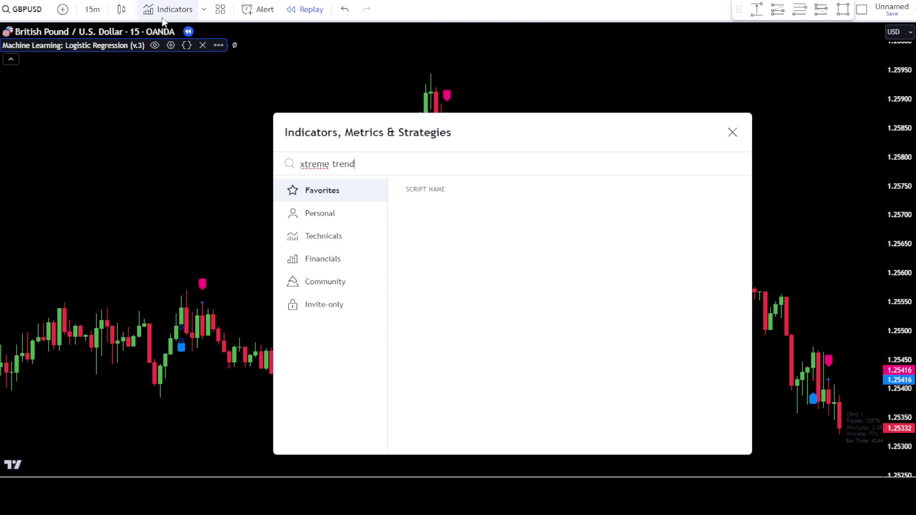
pyautogui.click(532, 257)
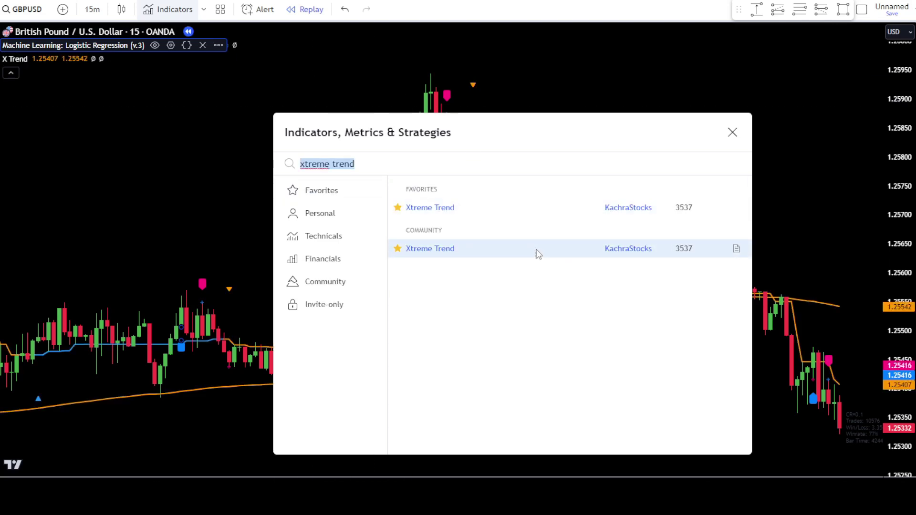
pyautogui.click(732, 133)
# In the X Trend settings, untick both arrow Shapes and make the 200 EMA line white
pyautogui.click(53, 59)
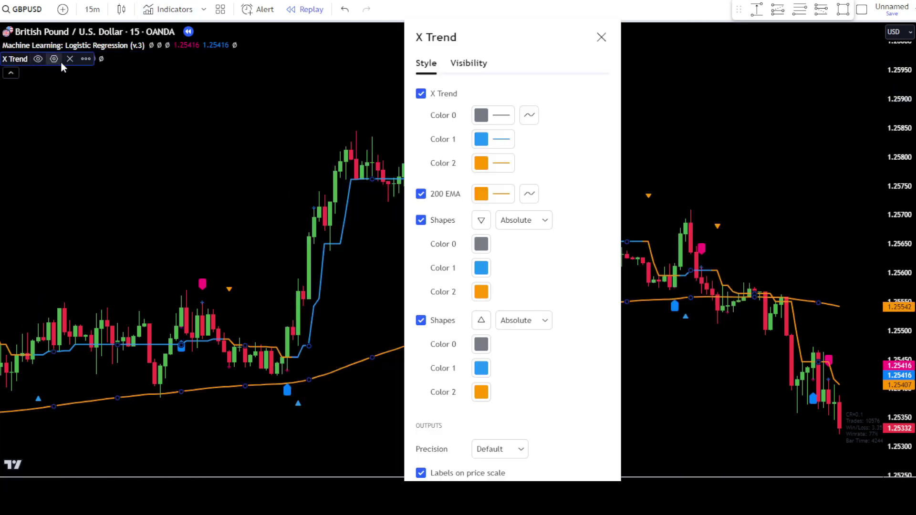
pyautogui.moveTo(476, 27); pyautogui.dragTo(476, 18)
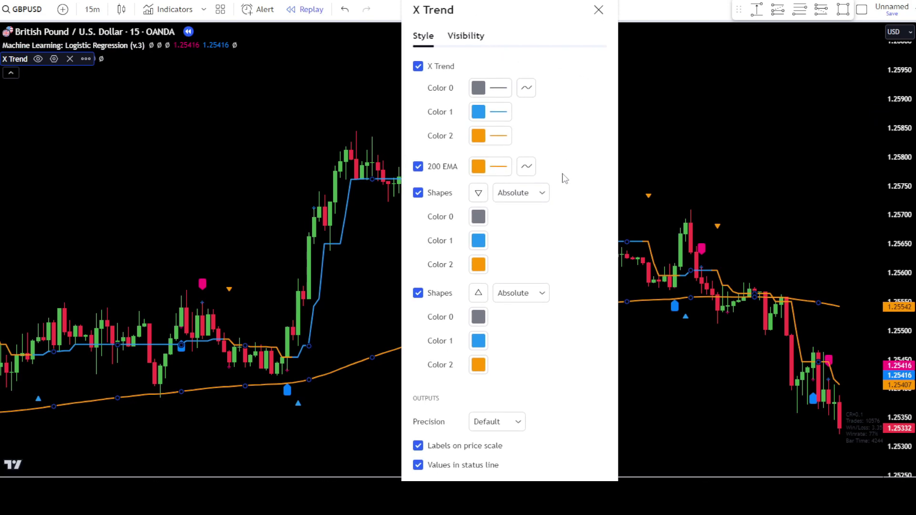
pyautogui.click(418, 194)
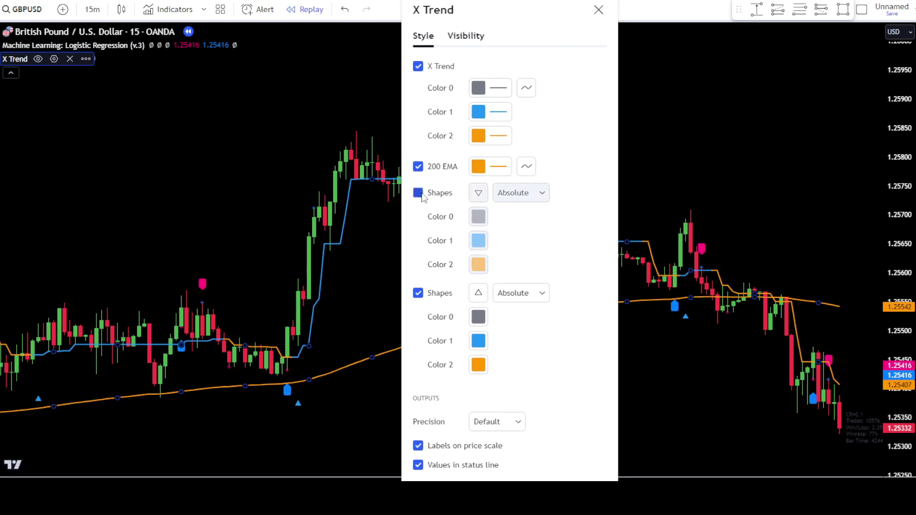
pyautogui.click(419, 293)
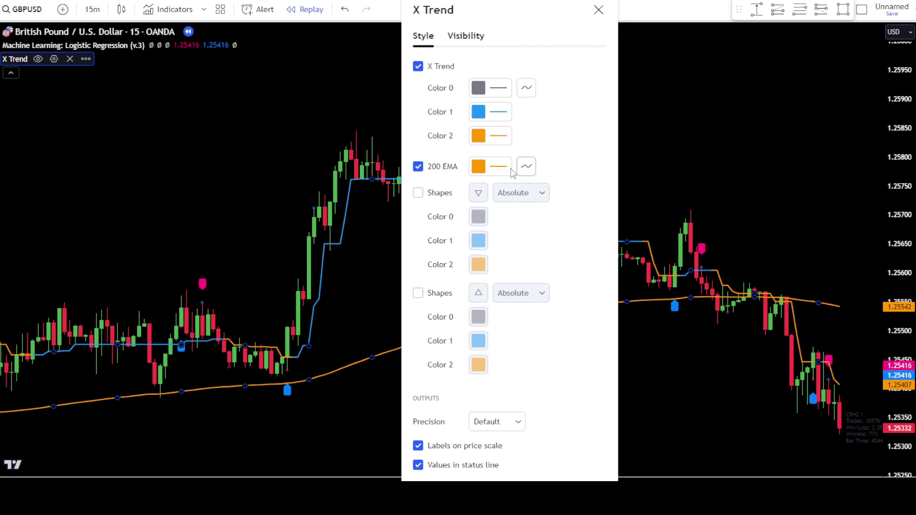
pyautogui.click(488, 169)
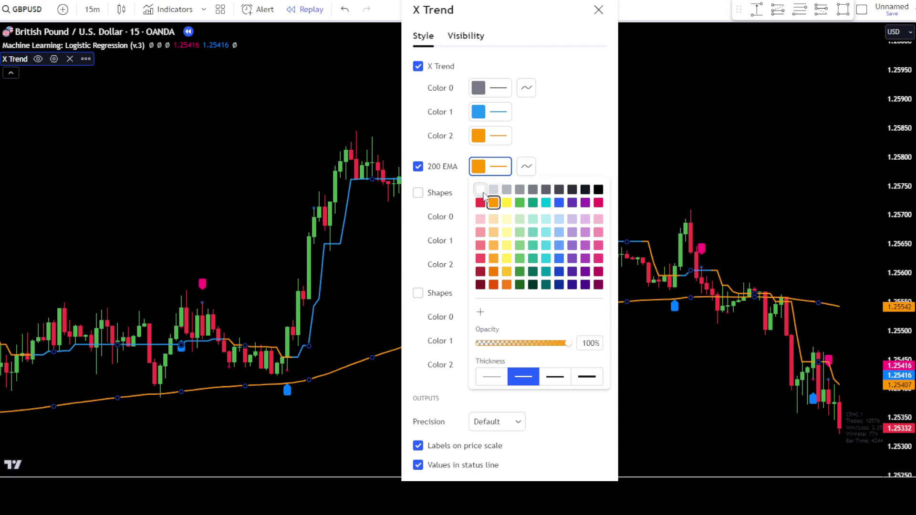
pyautogui.click(481, 191)
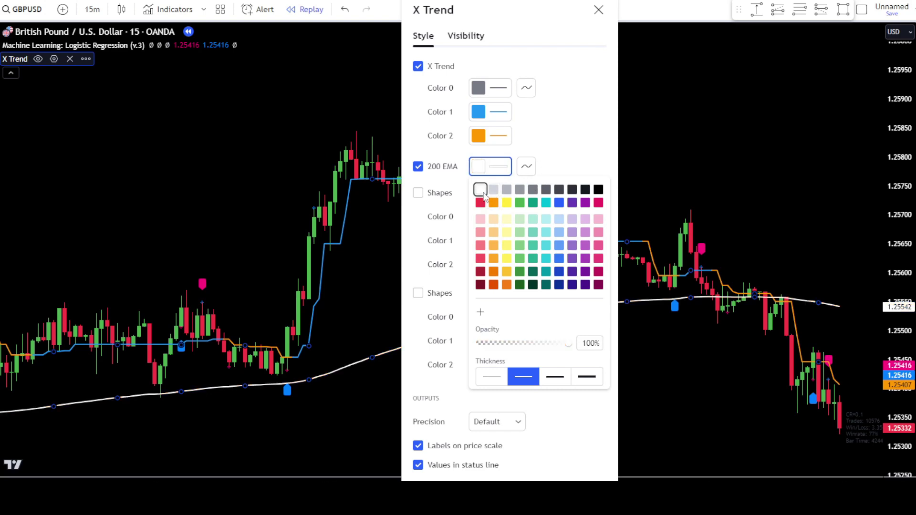
pyautogui.click(558, 168)
# Close the X Trend settings panel with Escape
pyautogui.press('Escape')
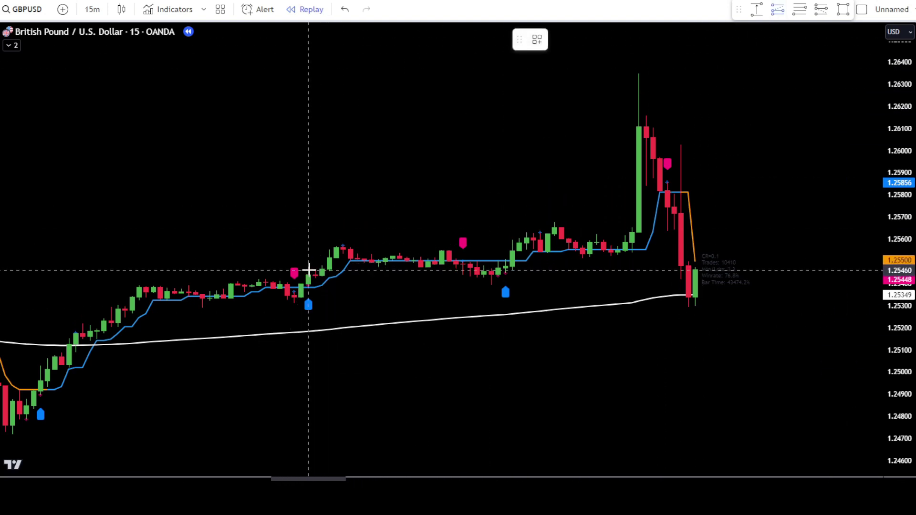
pyautogui.click(308, 275)
pyautogui.moveTo(308, 345); pyautogui.dragTo(324, 310)
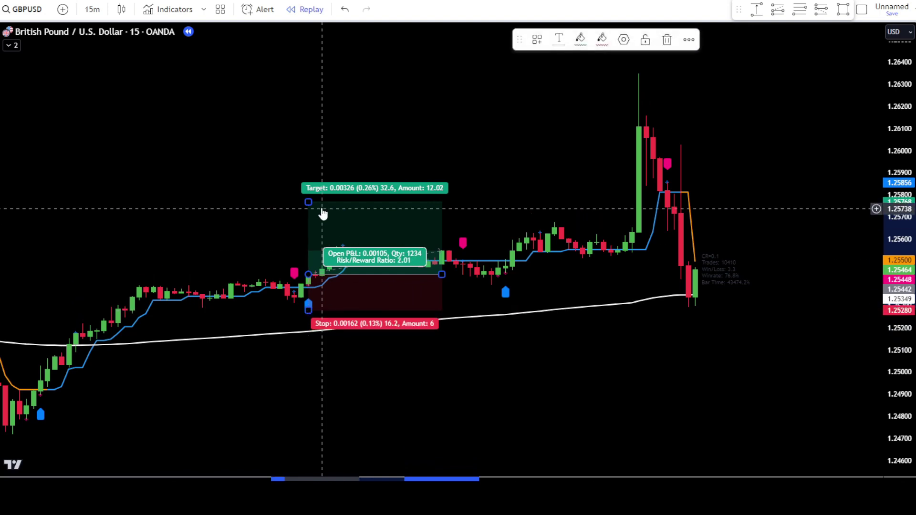
pyautogui.moveTo(309, 204); pyautogui.dragTo(312, 220)
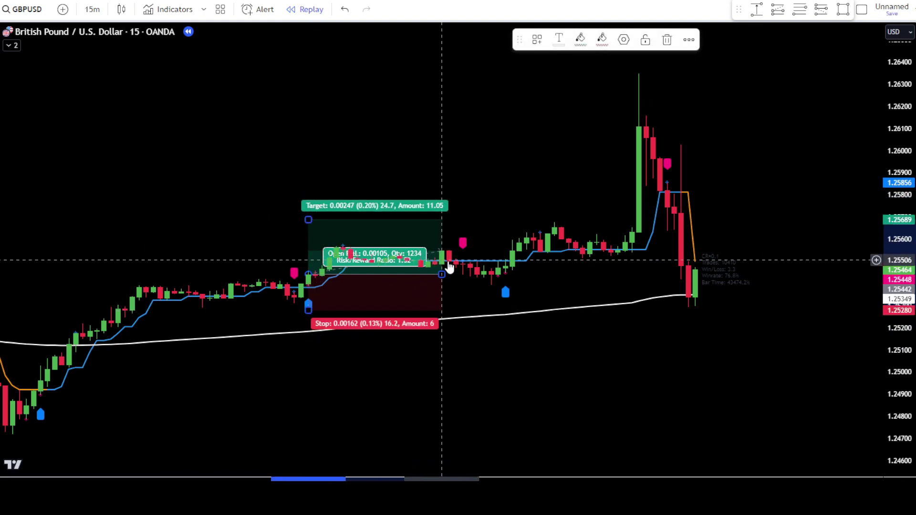
pyautogui.moveTo(441, 274); pyautogui.dragTo(639, 274)
pyautogui.click(656, 371)
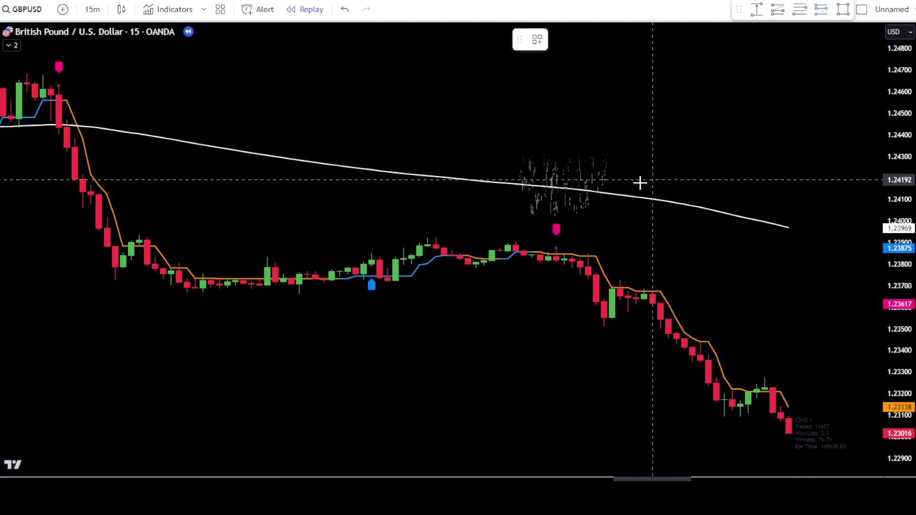
# Place a short position at the sell signal, stop 1.23991, target 1.23532, then expand the legend
pyautogui.click(556, 261)
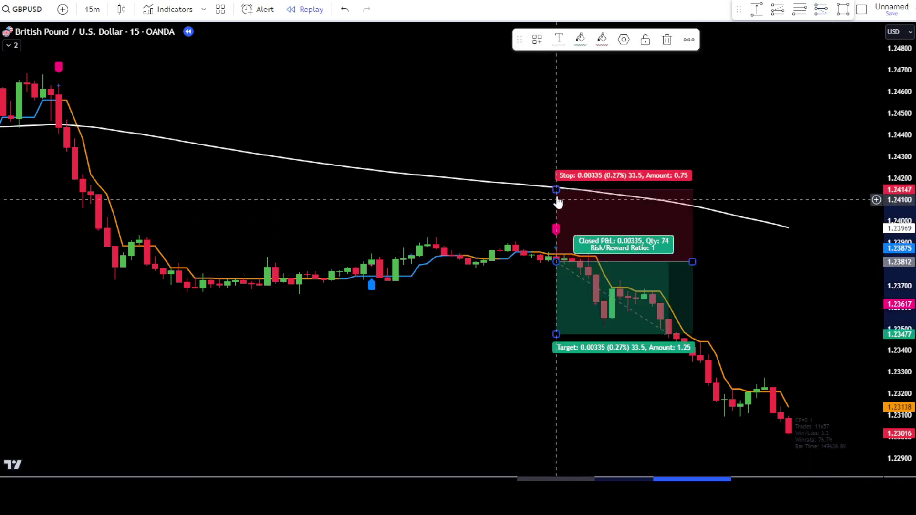
pyautogui.moveTo(560, 195); pyautogui.dragTo(567, 222)
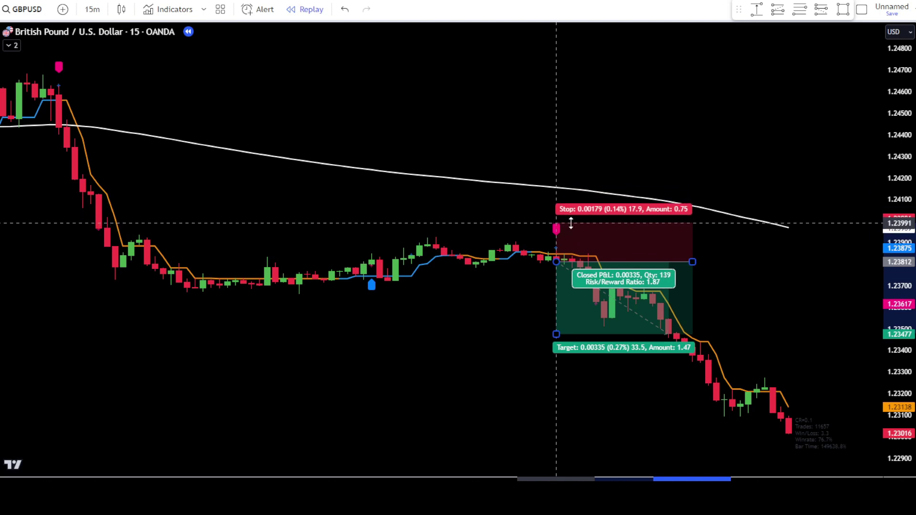
pyautogui.moveTo(556, 334); pyautogui.dragTo(556, 322)
pyautogui.moveTo(691, 260); pyautogui.dragTo(605, 263)
pyautogui.click(680, 265)
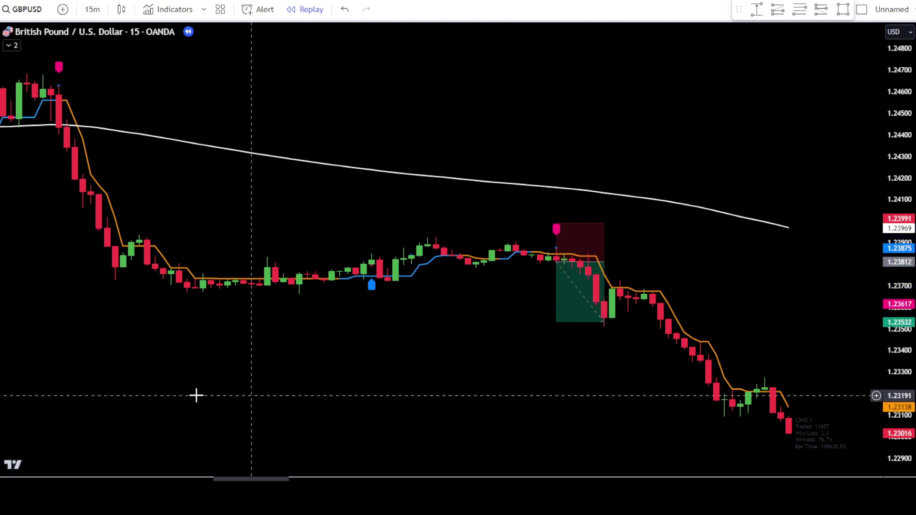
pyautogui.click(11, 46)
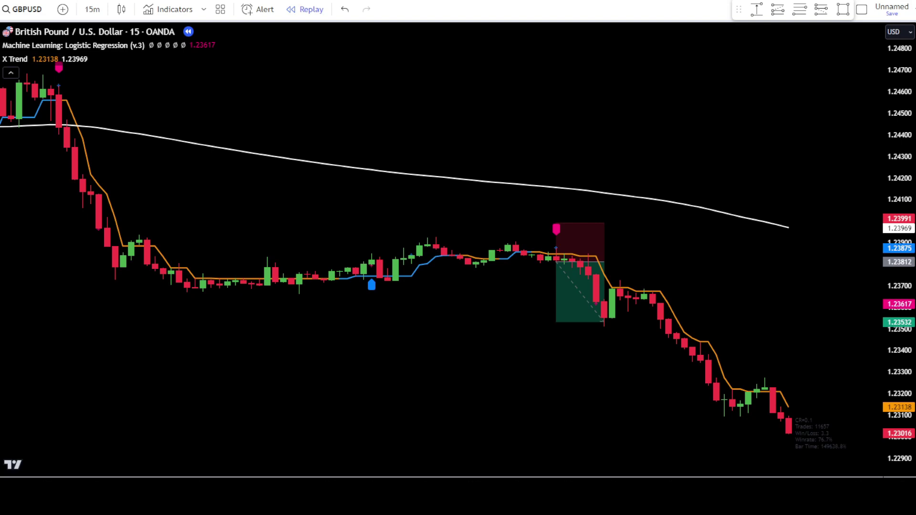
# Add Squeeze Momentum Indicator [LazyBear] from a 'squeeze momentum' search and open SQZMOM_LB settings
pyautogui.click(188, 13)
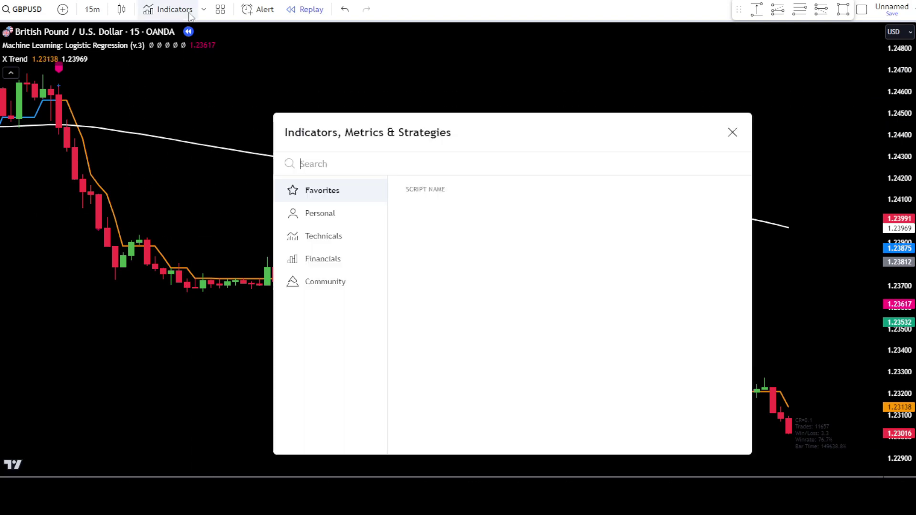
pyautogui.write('squeeze momentum')
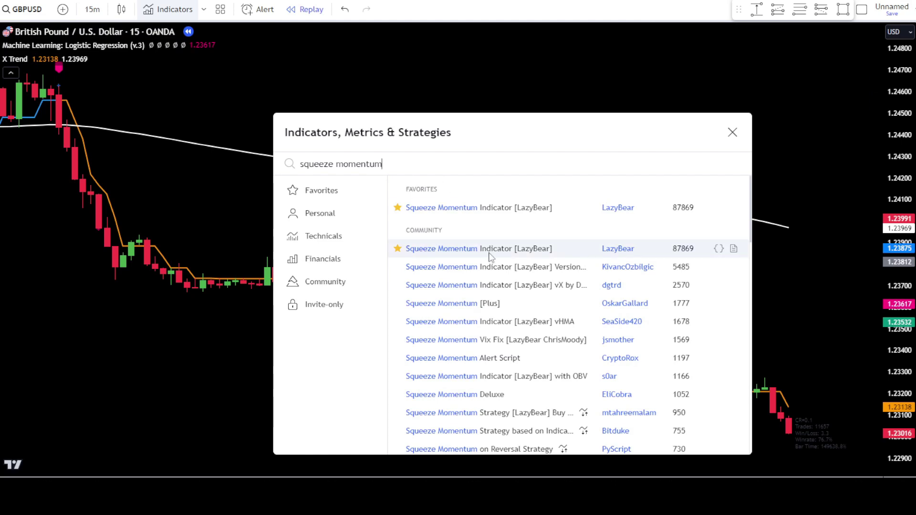
pyautogui.click(501, 258)
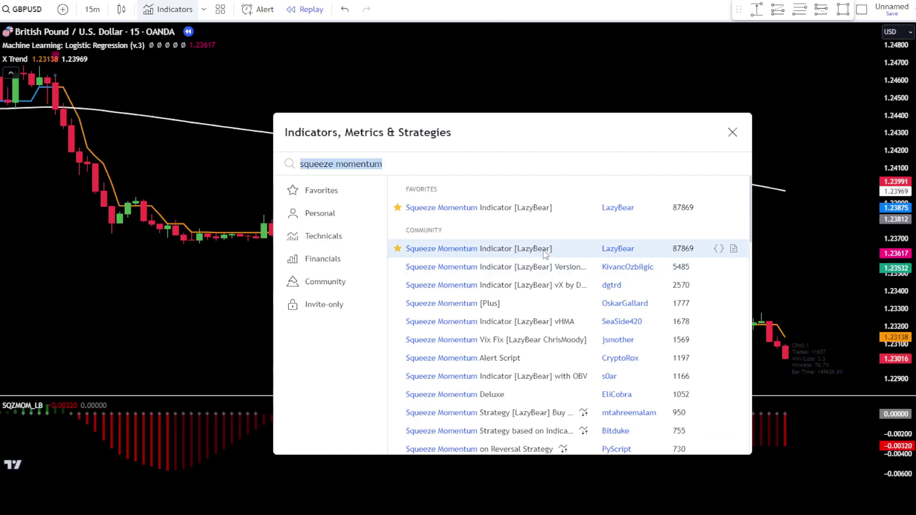
pyautogui.click(732, 132)
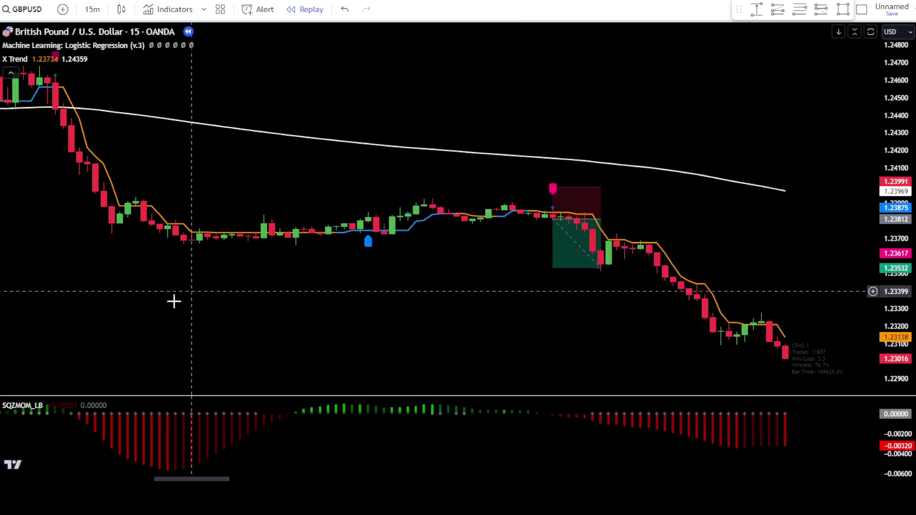
pyautogui.click(69, 405)
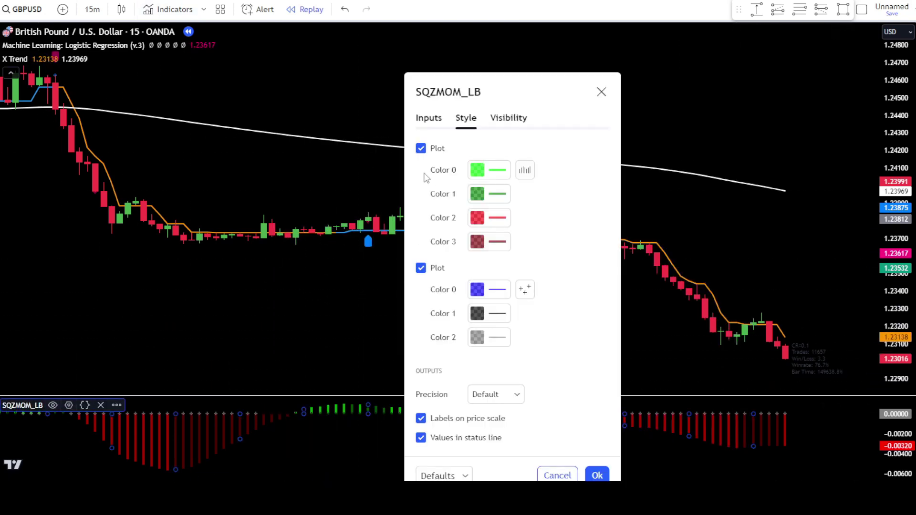
# Hide the second plot's squeeze dots and keep the first histogram colour green
pyautogui.click(428, 123)
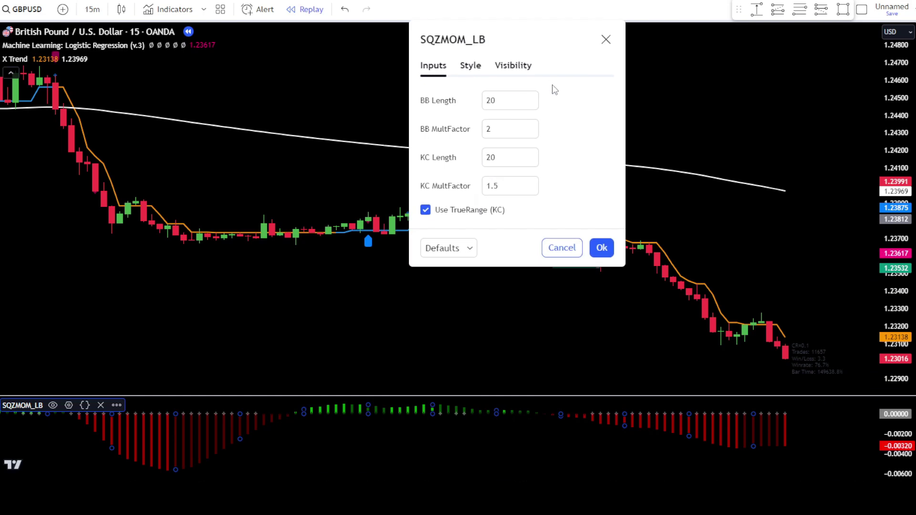
pyautogui.click(469, 67)
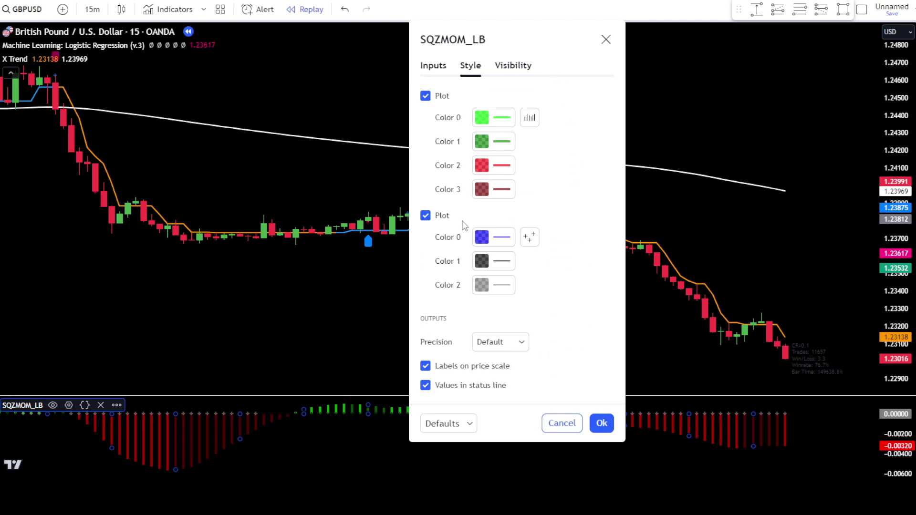
pyautogui.click(425, 216)
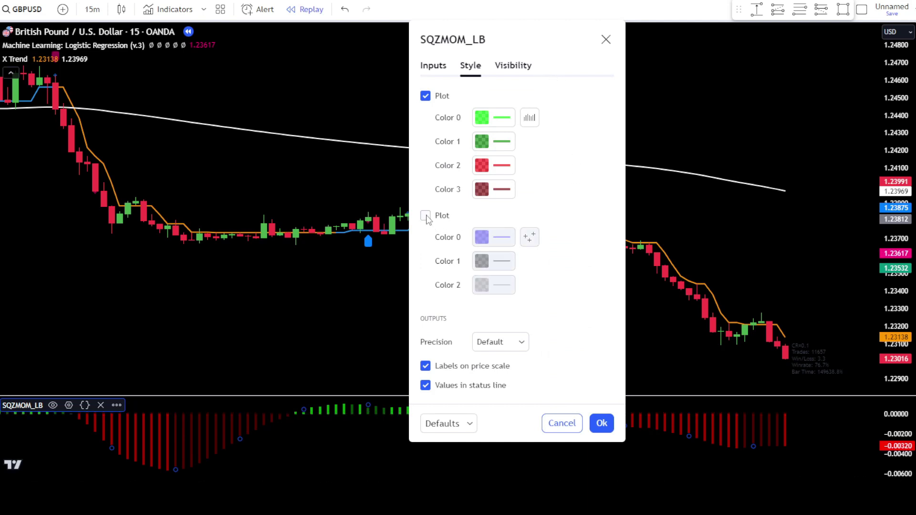
pyautogui.click(495, 121)
pyautogui.click(522, 153)
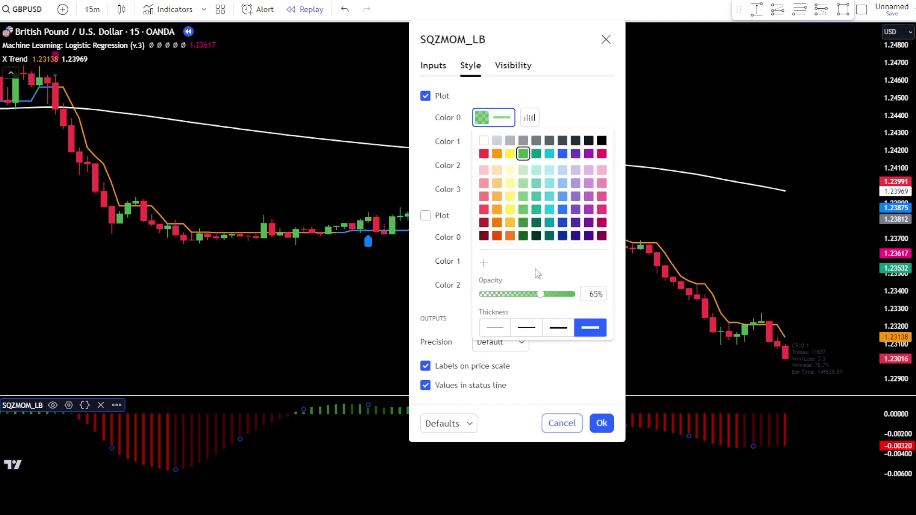
pyautogui.click(570, 102)
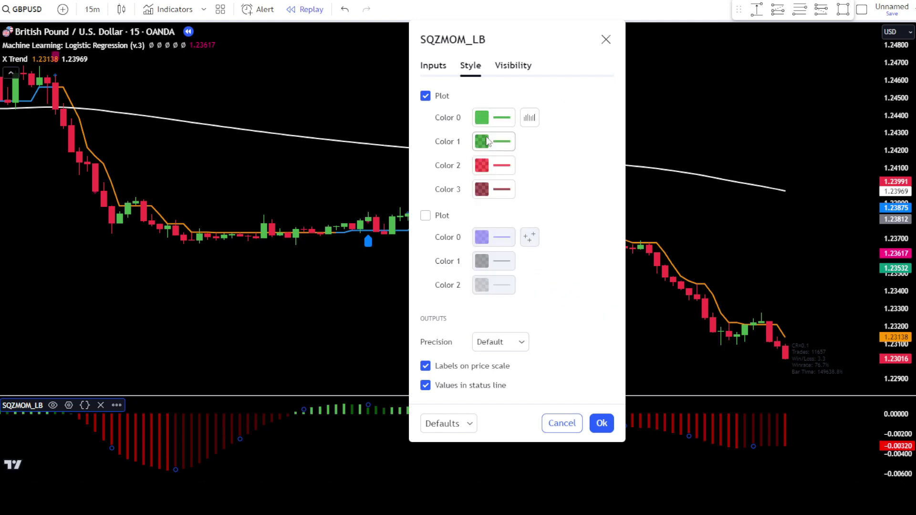
# Set Color 1 and Color 3 to 0% opacity, Color 2 to solid red, and apply
pyautogui.click(494, 141)
pyautogui.moveTo(541, 318); pyautogui.dragTo(483, 320)
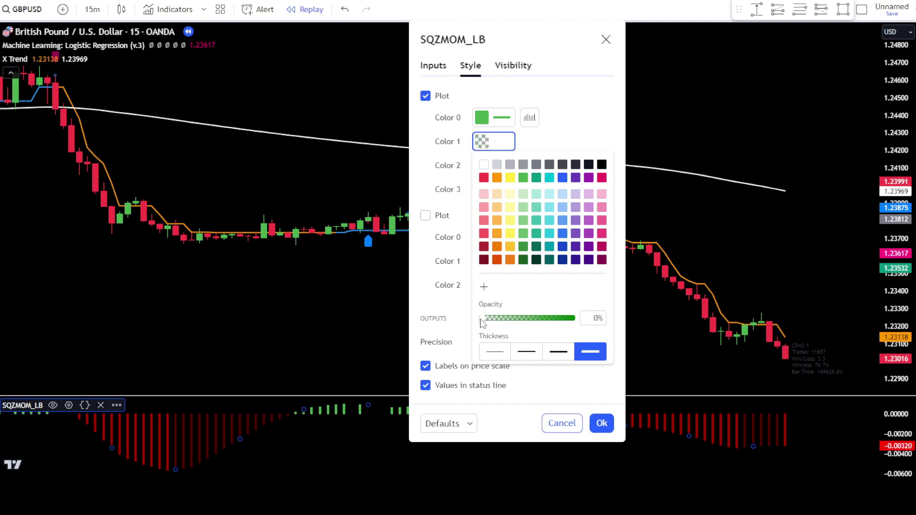
pyautogui.click(562, 142)
pyautogui.click(494, 165)
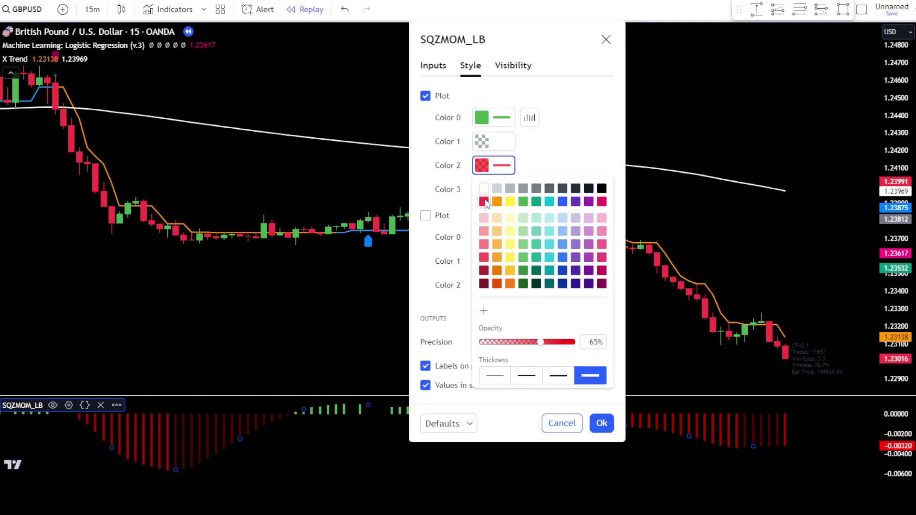
pyautogui.moveTo(541, 342); pyautogui.dragTo(572, 310)
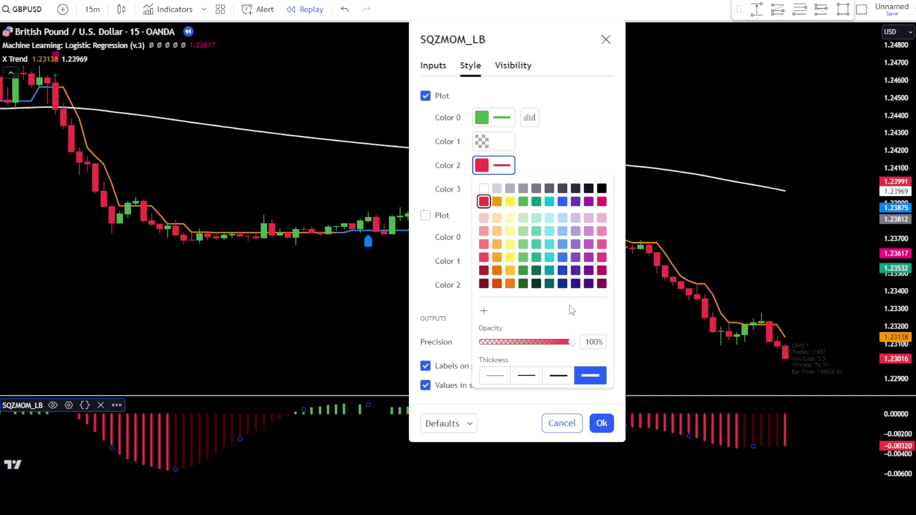
pyautogui.click(551, 142)
pyautogui.click(510, 195)
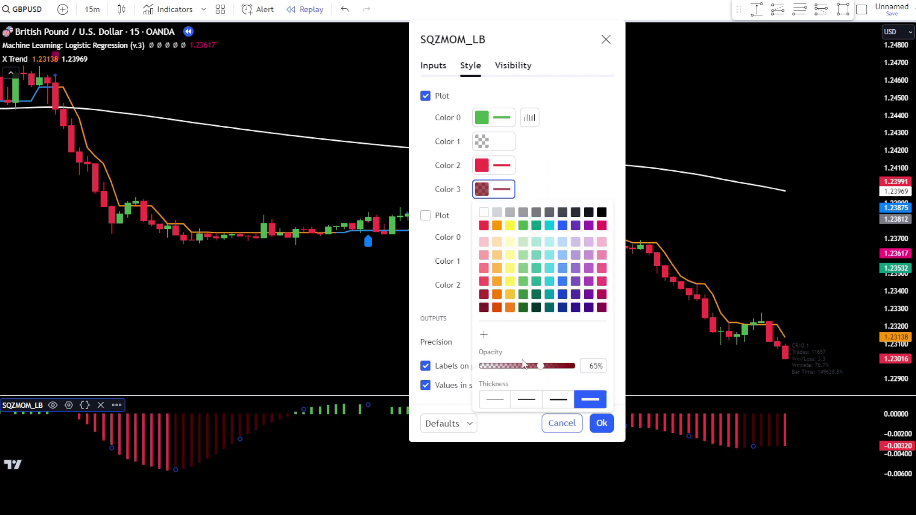
pyautogui.moveTo(542, 367); pyautogui.dragTo(476, 368)
pyautogui.click(569, 173)
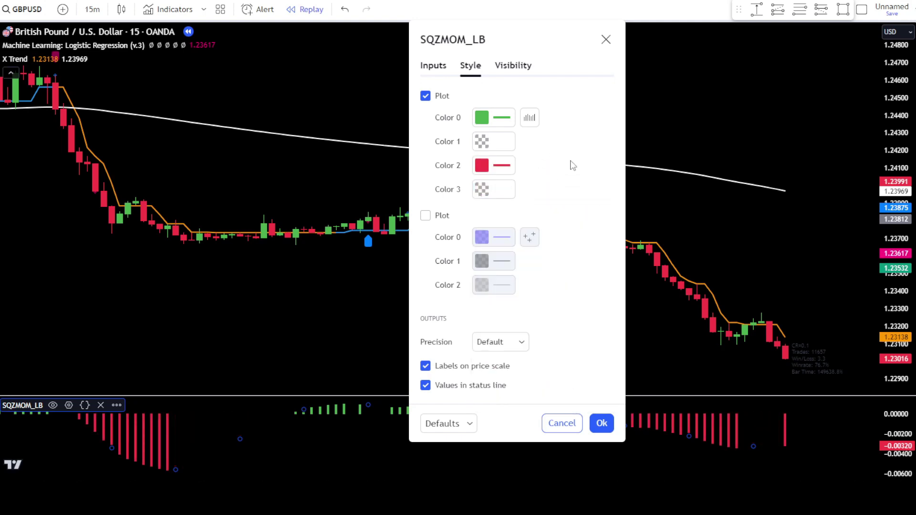
pyautogui.click(601, 424)
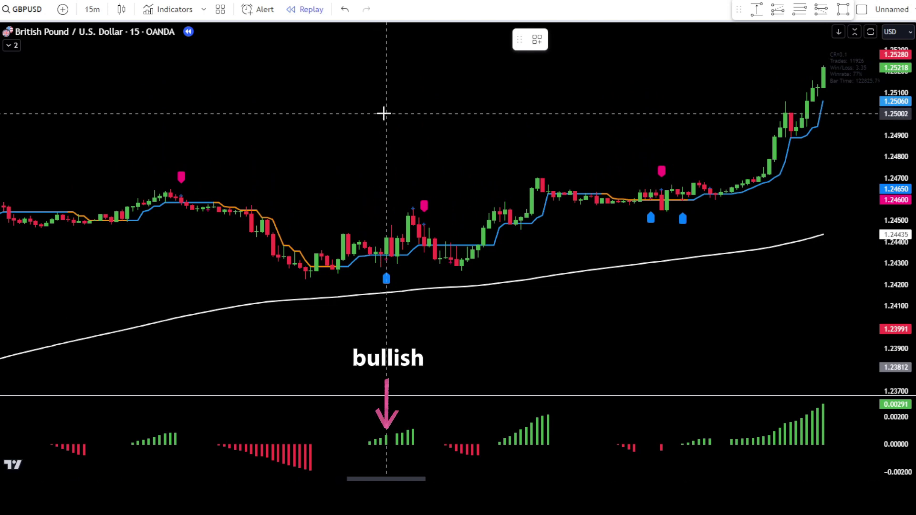
# Draw a vertical line through the buy signal candle
pyautogui.click(387, 118)
pyautogui.click(349, 123)
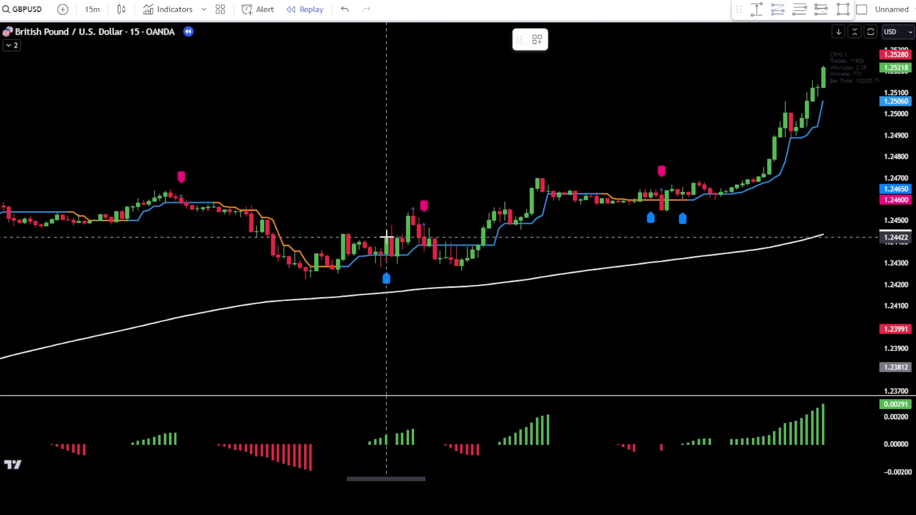
# Place a long position at the buy signal, stop 1.24209, target 1.24759, extended to the target hit
pyautogui.click(387, 238)
pyautogui.moveTo(387, 280); pyautogui.dragTo(387, 282)
pyautogui.moveTo(386, 195); pyautogui.dragTo(387, 166)
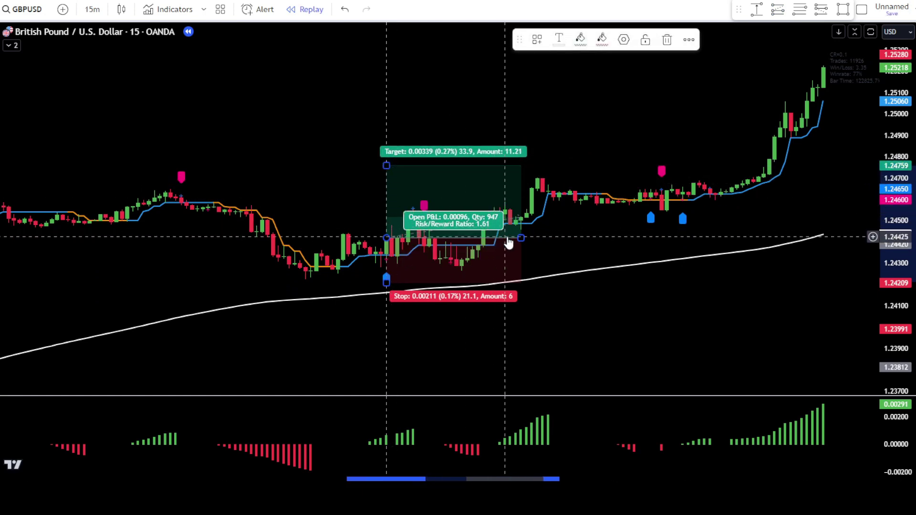
pyautogui.moveTo(521, 237); pyautogui.dragTo(769, 236)
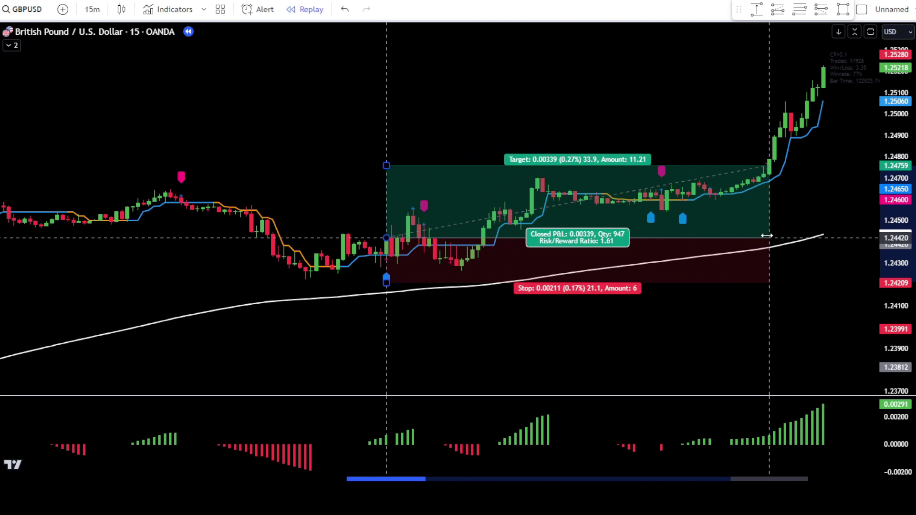
pyautogui.click(454, 387)
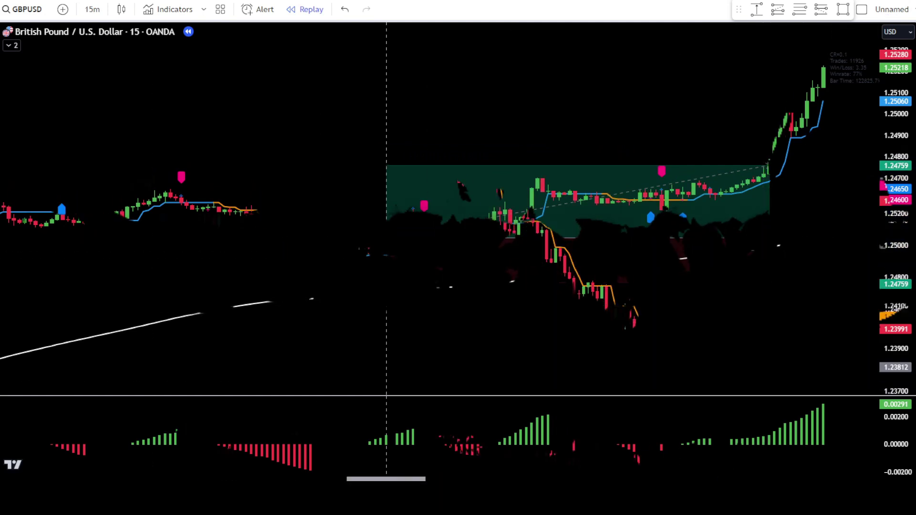